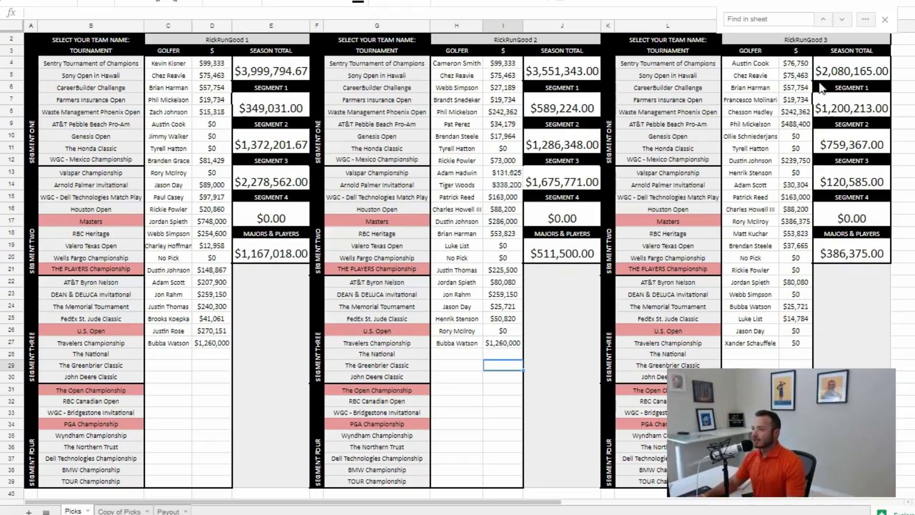
Search the STANDINGS sheet for "rickrun" and go through each matching team
click(885, 21)
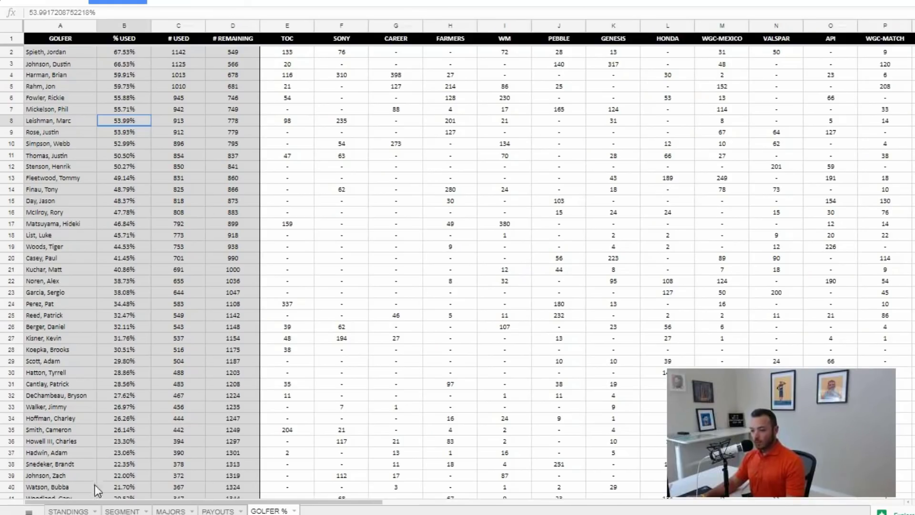
click(62, 510)
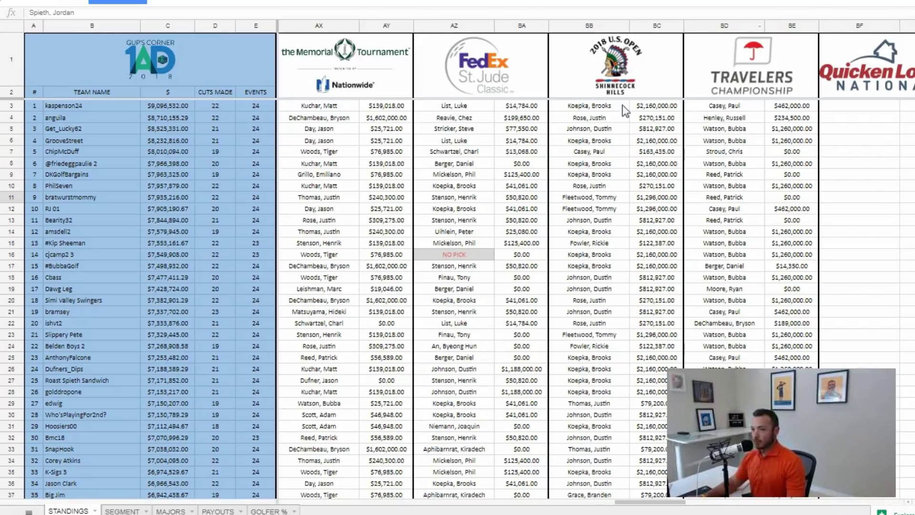
key(ctrl+f)
text(rick)
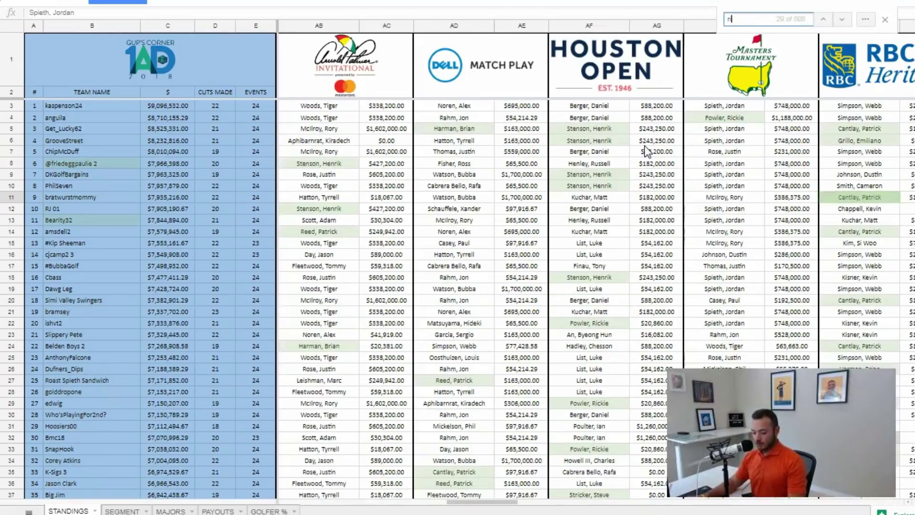
text(run)
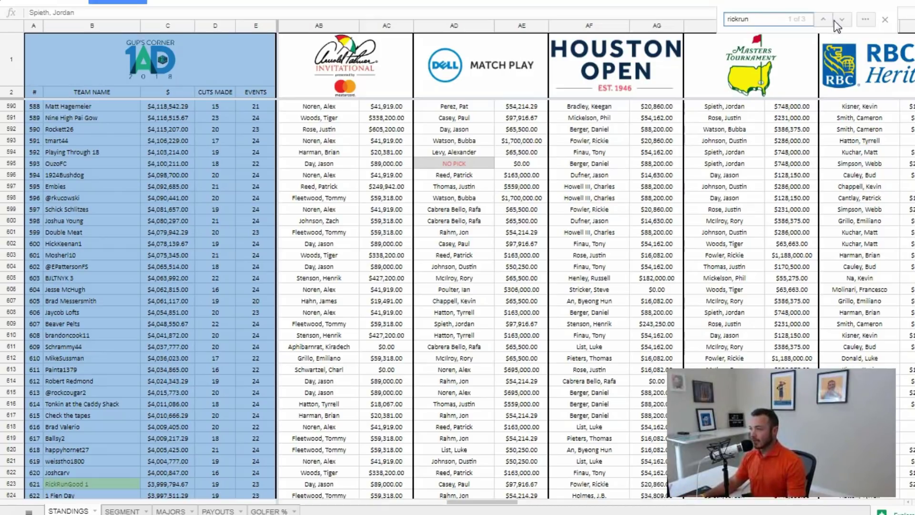
click(843, 20)
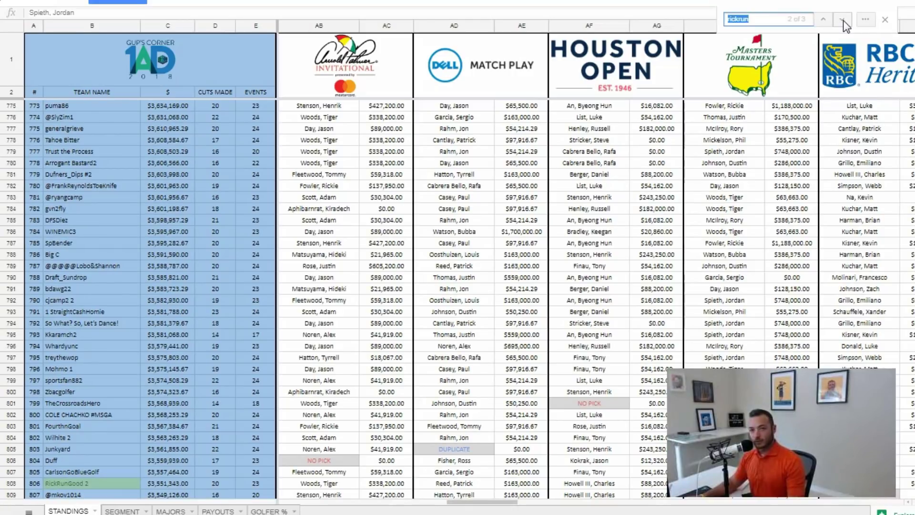
click(843, 20)
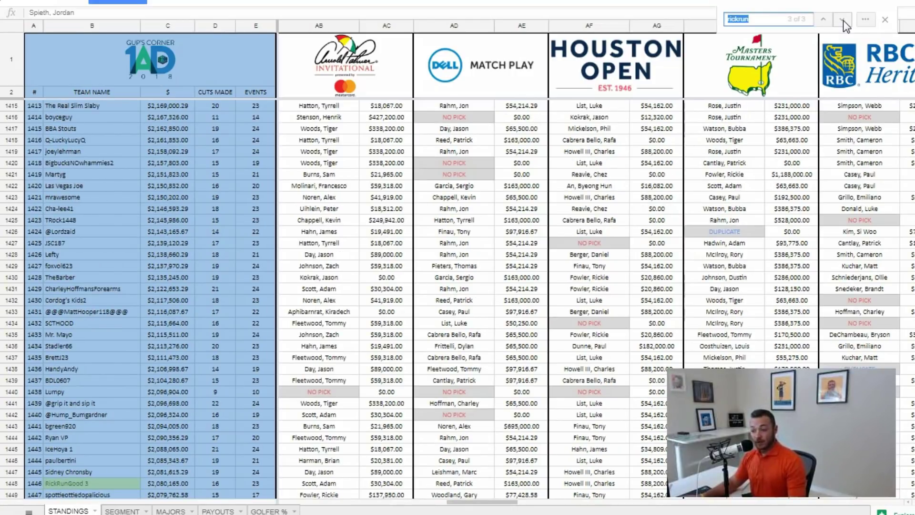
Examine the overall standings below the RickRunGood 3 team, down to the last ranked row
scroll(562, 332, down, 15)
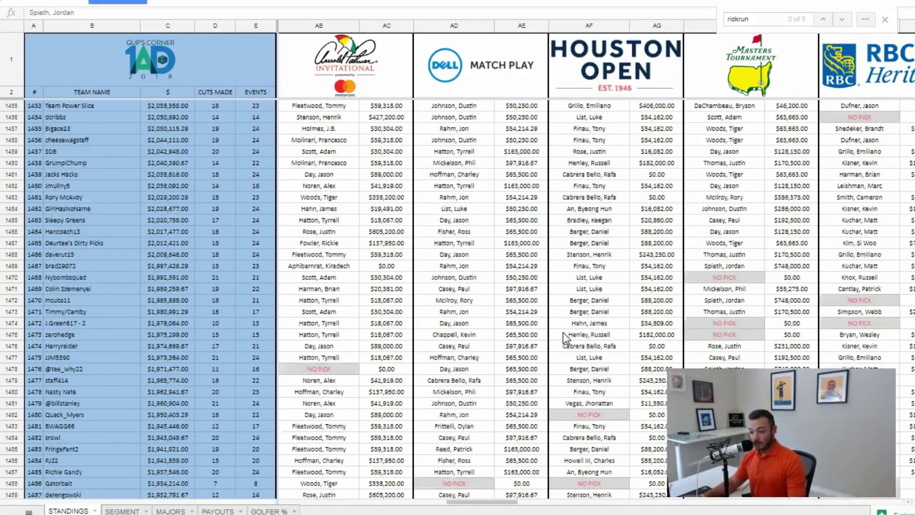
scroll(563, 332, down, 17)
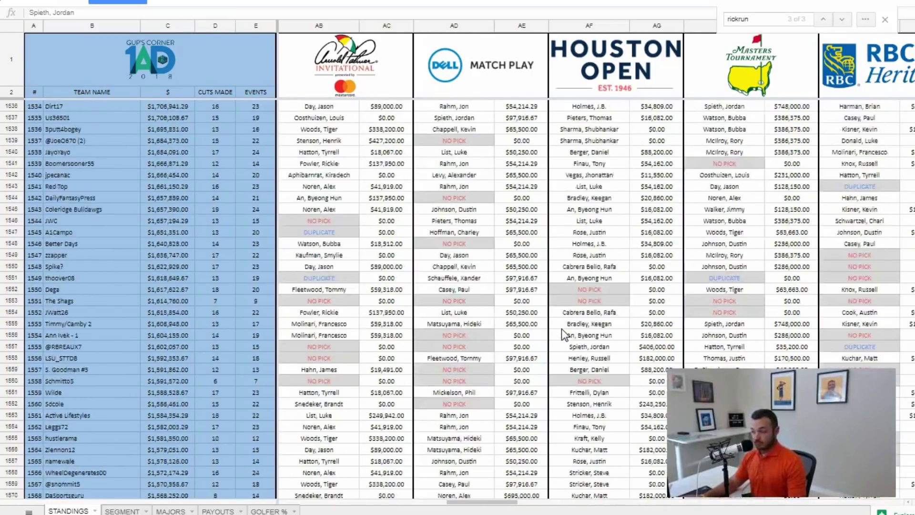
scroll(561, 333, down, 10)
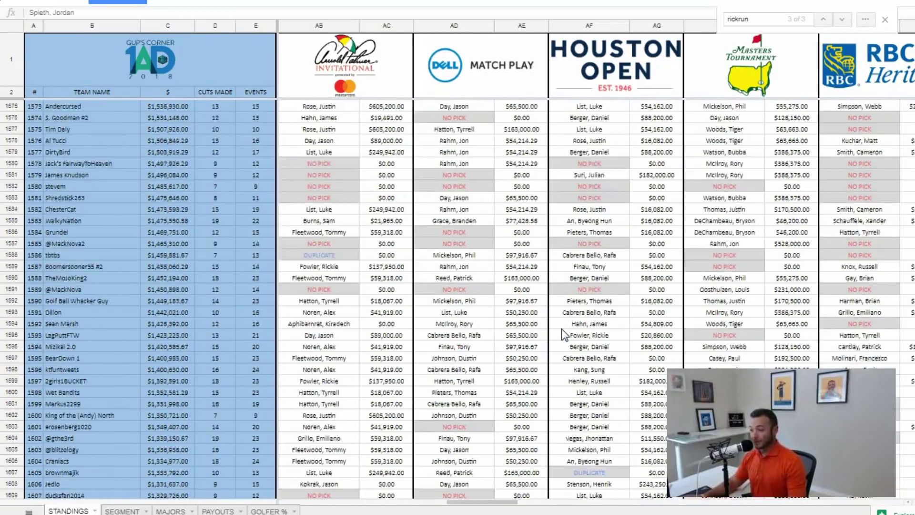
scroll(561, 329, down, 20)
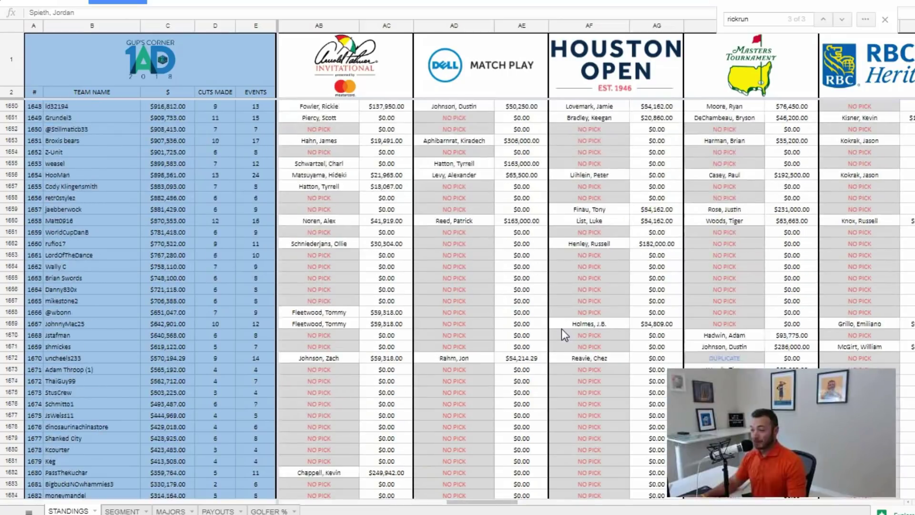
scroll(562, 333, down, 1)
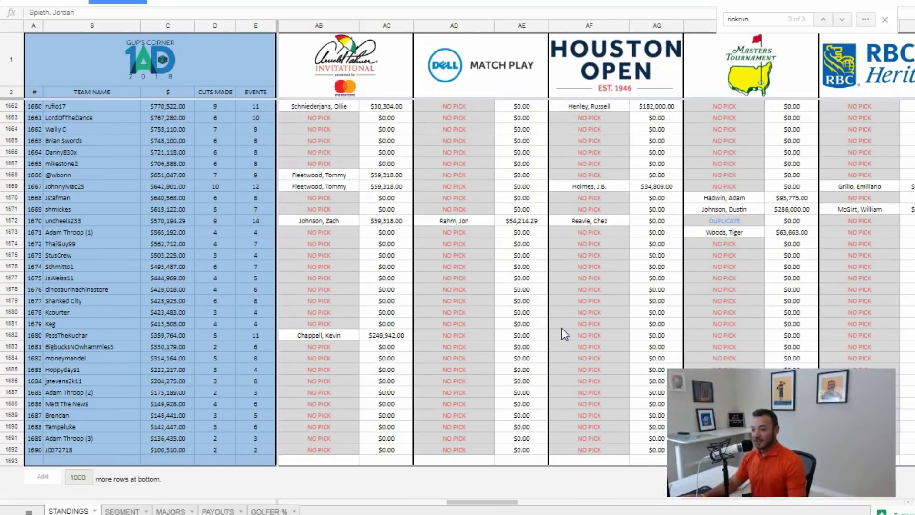
scroll(561, 329, up, 20)
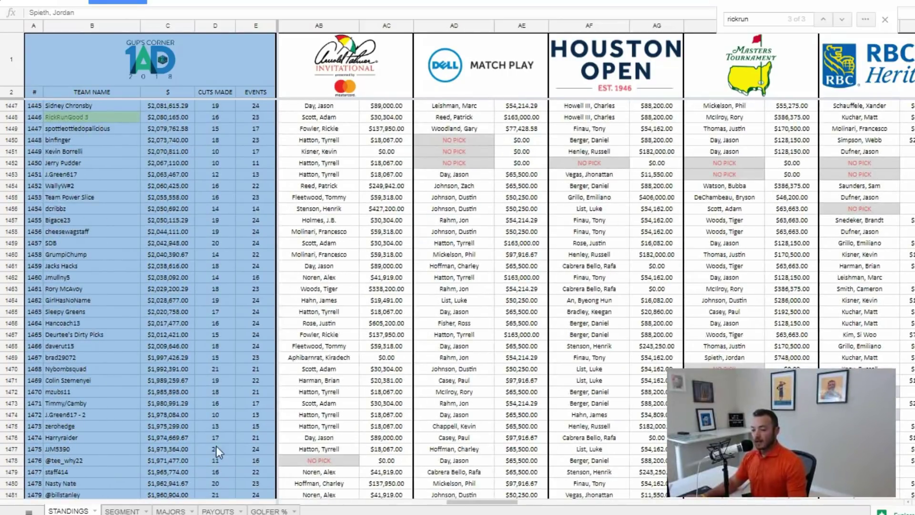
Go through the "rickrun" matches in the SEGMENT standings and the MAJORS standings
click(122, 511)
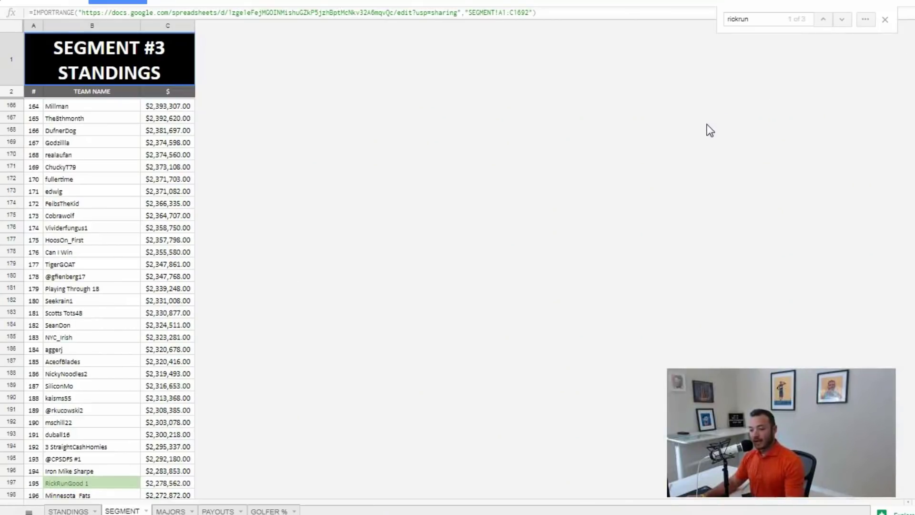
click(852, 24)
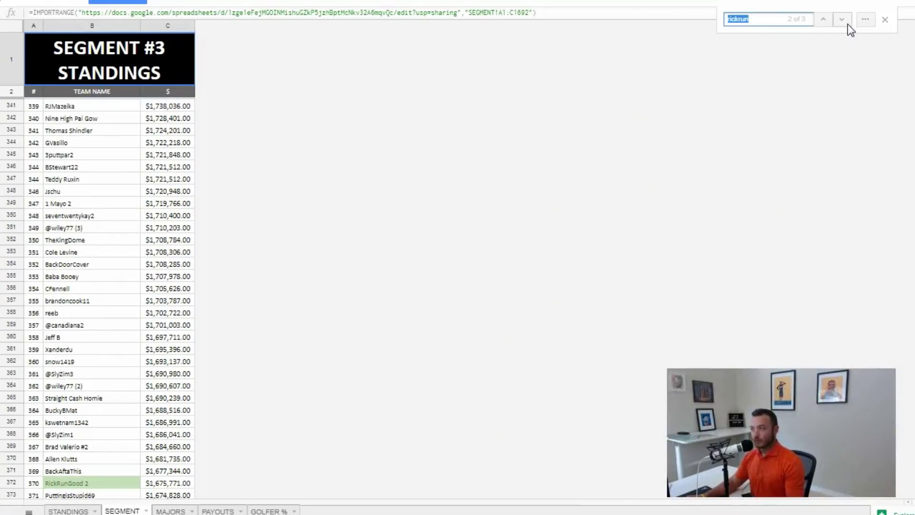
click(845, 23)
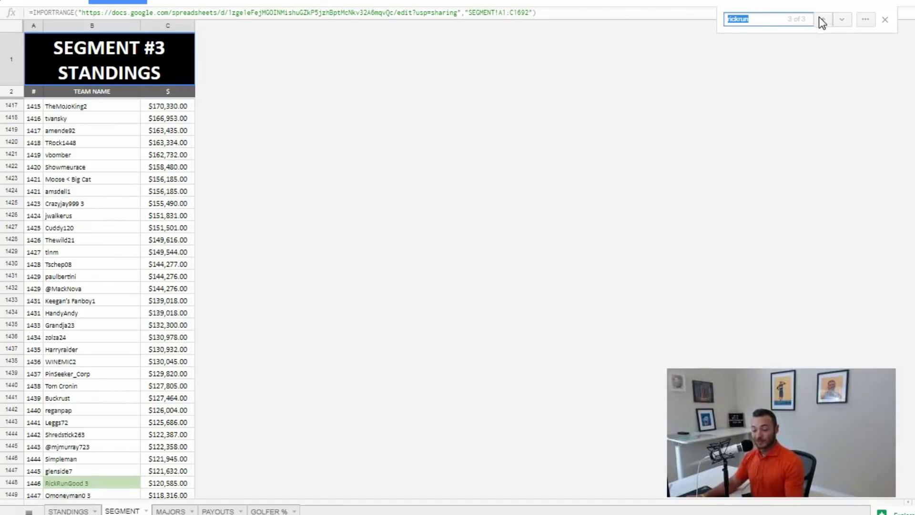
click(182, 512)
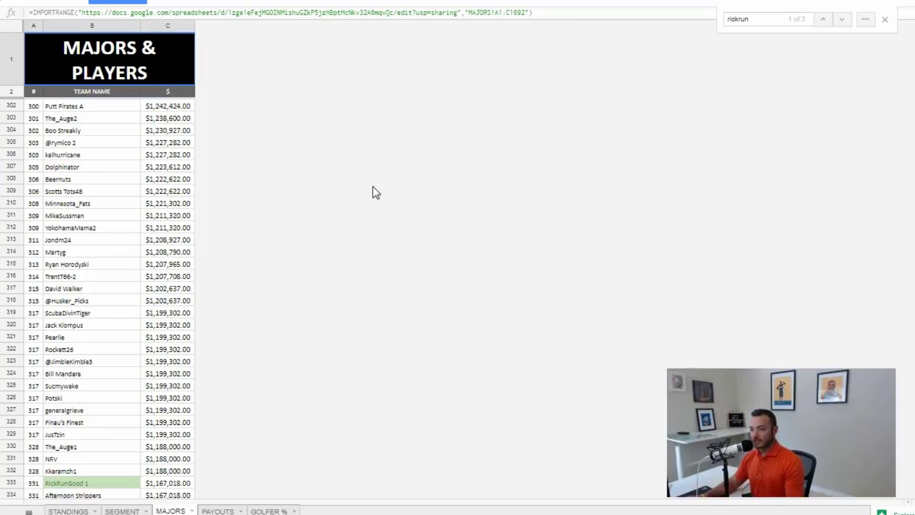
click(840, 19)
click(840, 19)
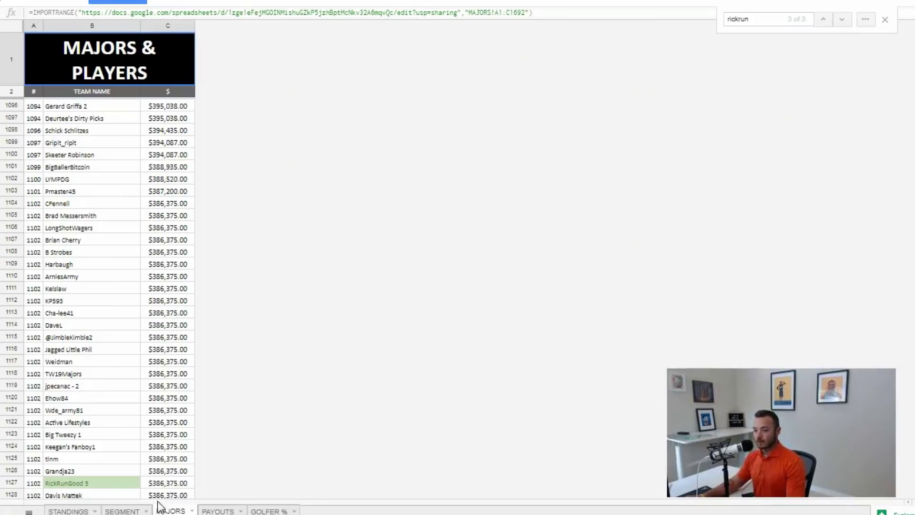
Search the GOLFER % sheet for "moli" to look up Francesco Molinari's usage, and return to the start of the list
click(263, 512)
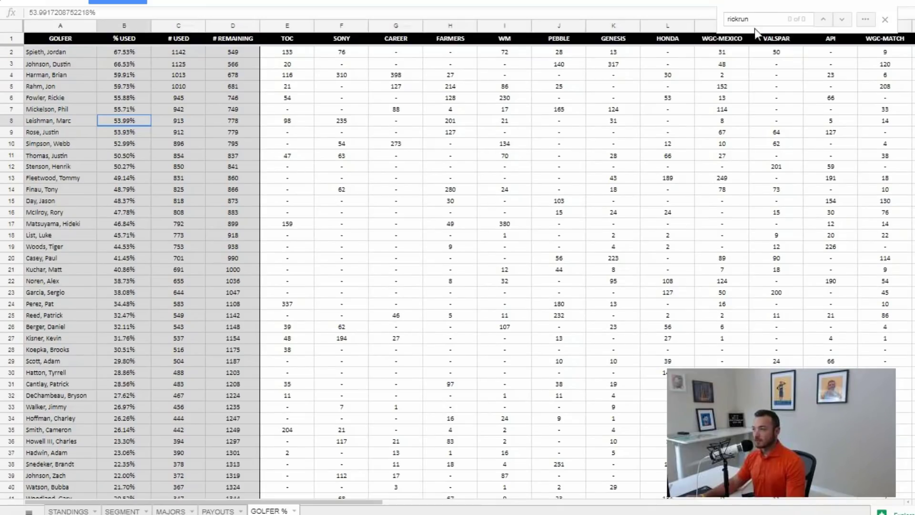
double_click(782, 19)
text(moli)
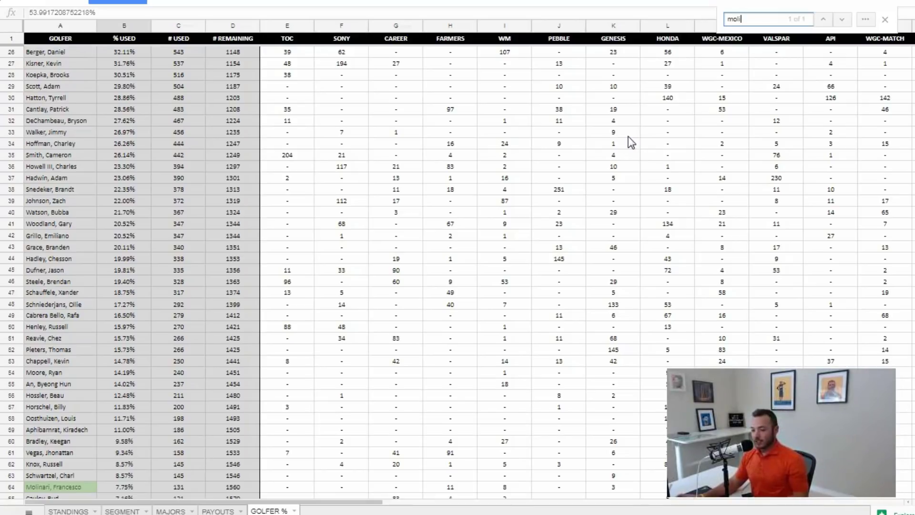
key(Escape)
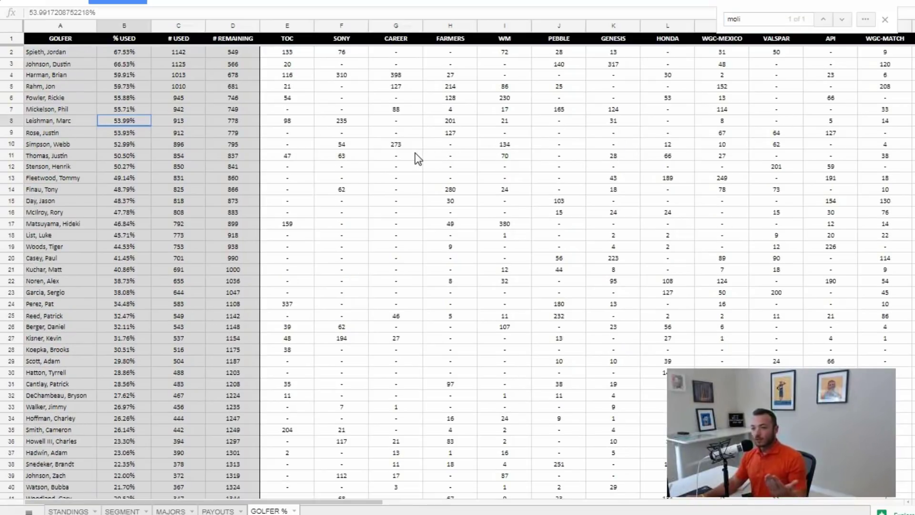
Check Rickie Fowler's usage percentage and search the Picks sheet for "fowl" to find where he was picked
click(132, 97)
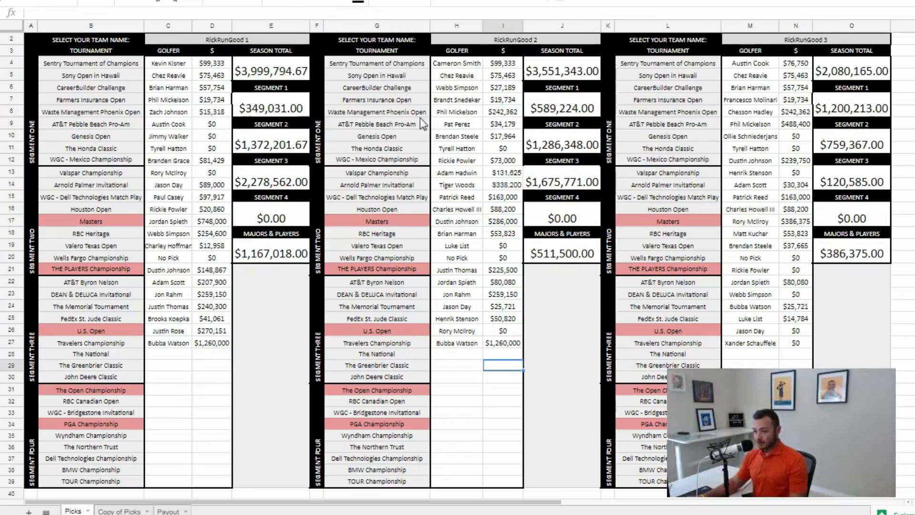
key(ctrl+f)
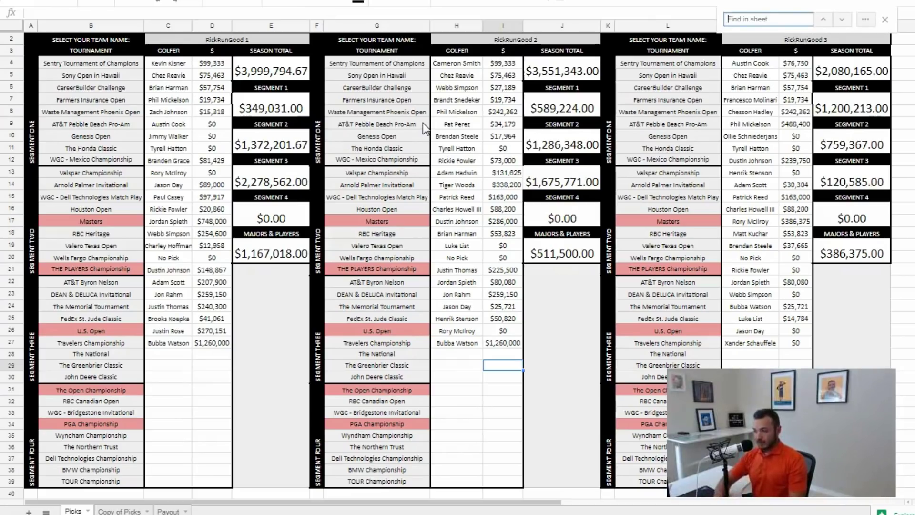
text(fowl)
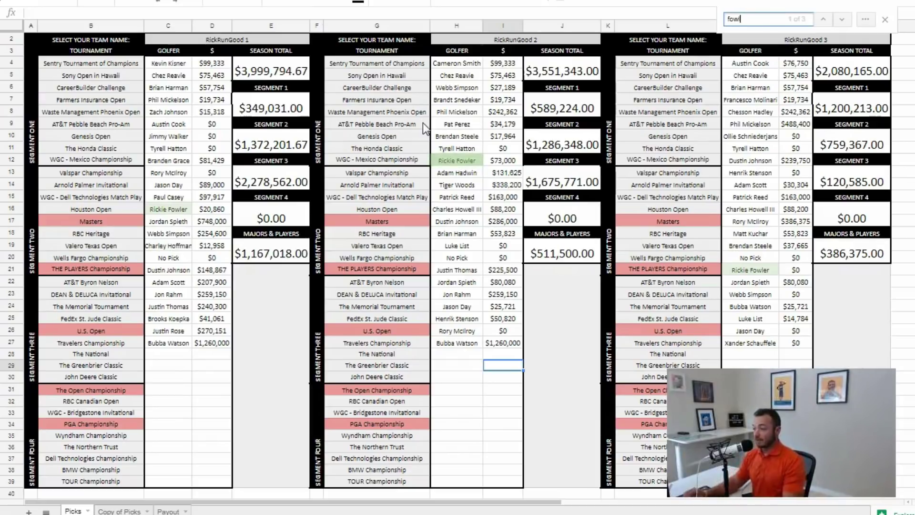
click(842, 20)
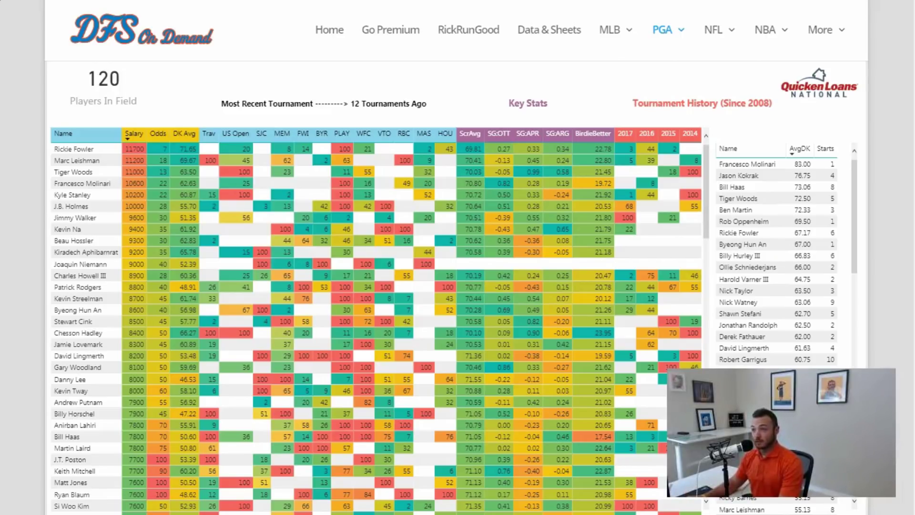
Check the usage percentages of Tiger Woods and Marc Leishman in the GOLFER % sheet
key(alt+Tab)
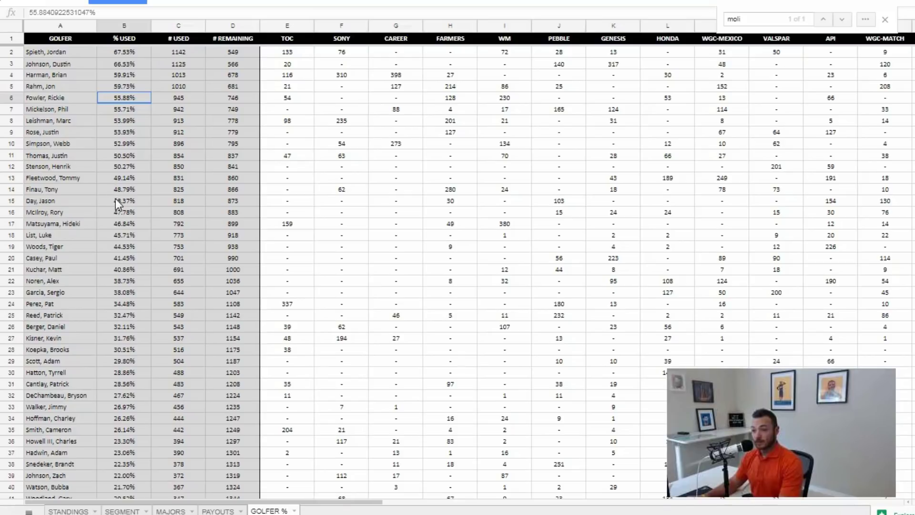
click(115, 245)
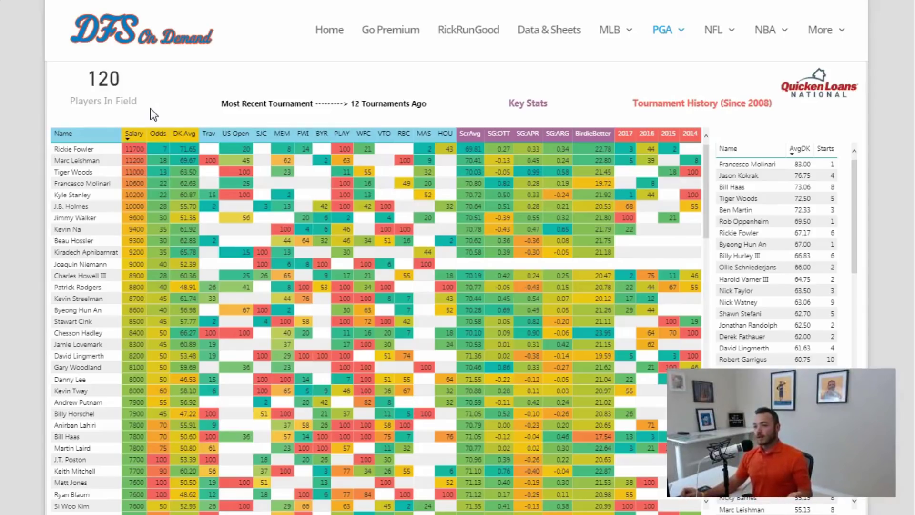
key(ctrl+Tab)
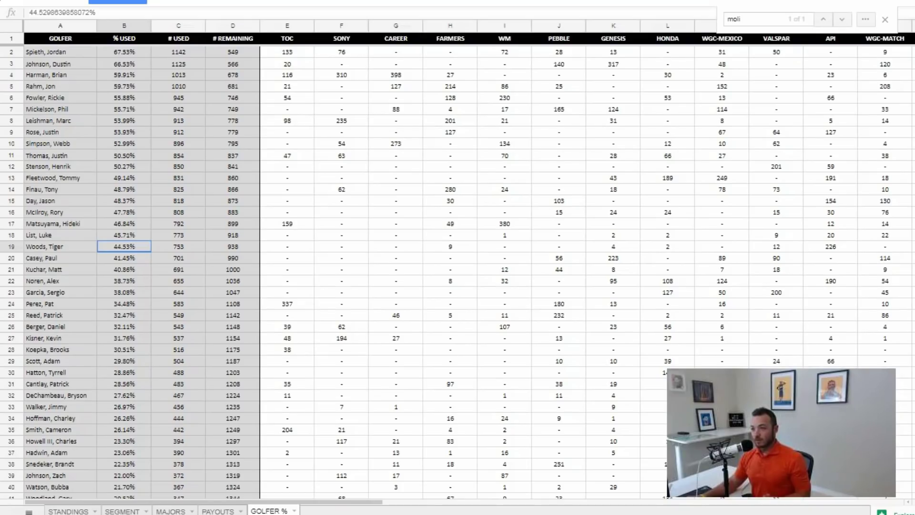
click(139, 123)
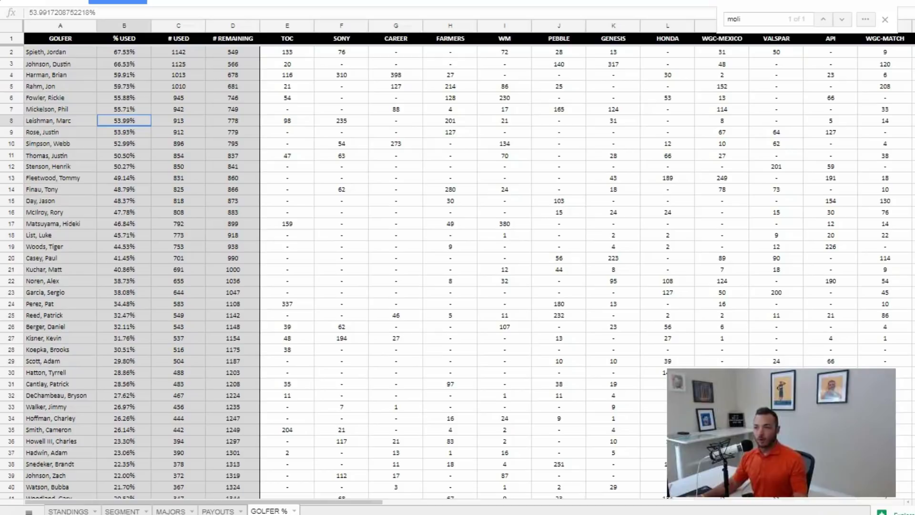
Enter Marc Leishman as RickRunGood 1's golfer for The National in the Picks sheet
key(ctrl+Tab)
click(165, 352)
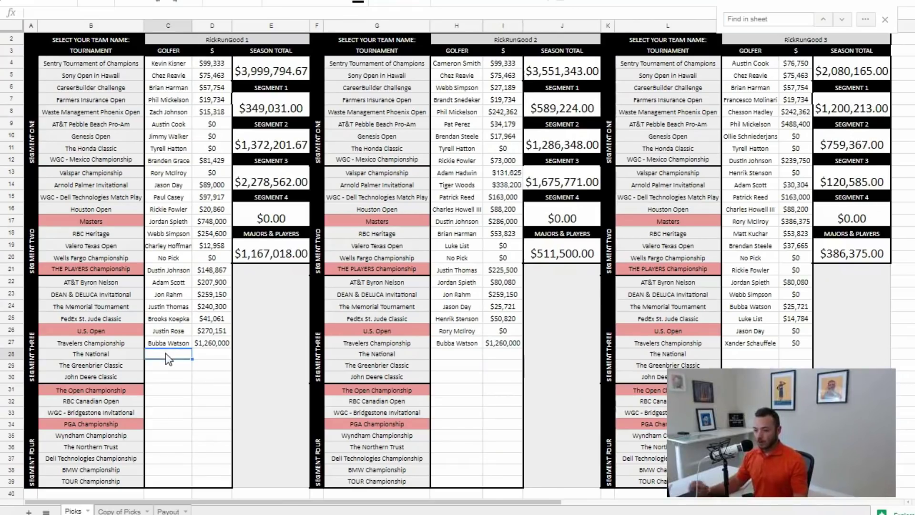
text(MArc)
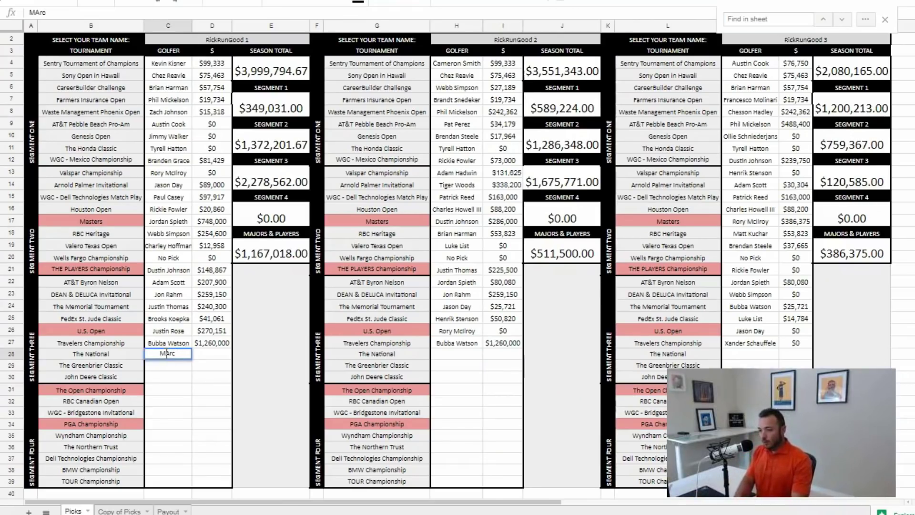
key(BackSpace)
key(BackSpace)
key(BackSpace)
text(arc Leighman)
key(BackSpace)
key(BackSpace)
key(BackSpace)
key(BackSpace)
key(BackSpace)
key(BackSpace)
text(shman)
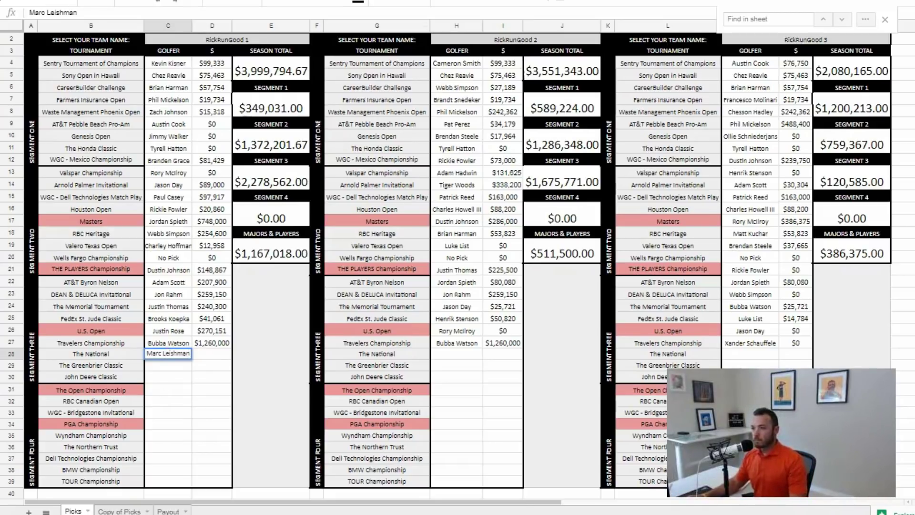
Copy the Marc Leishman pick into RickRunGood 2's golfer cell for The National
key(alt+Tab)
key(alt+Tab)
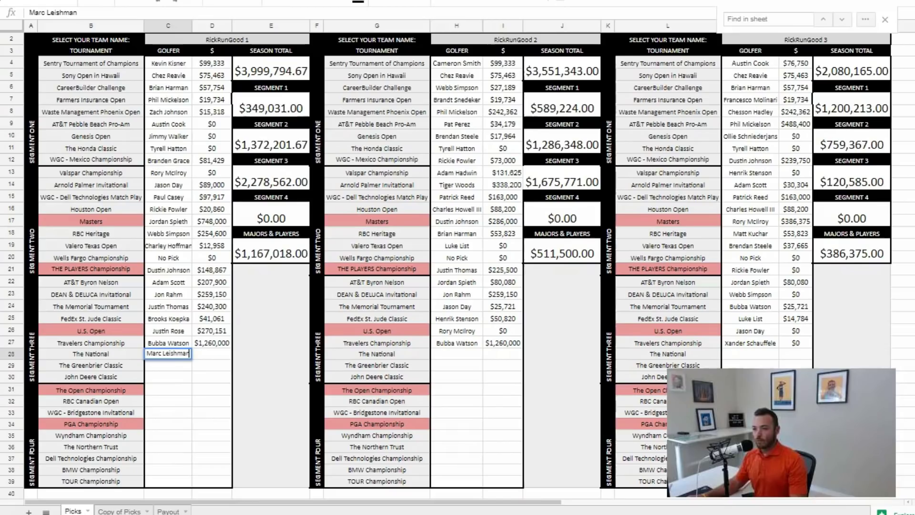
click(180, 356)
key(ctrl+c)
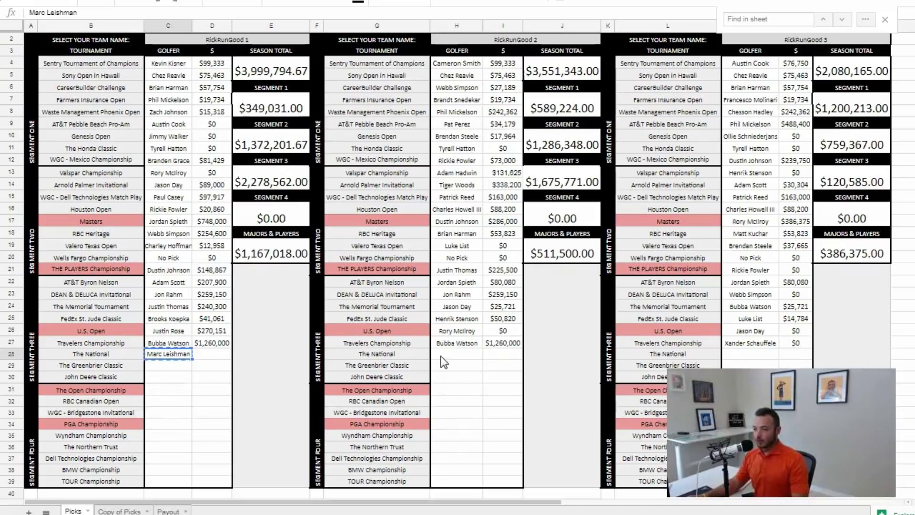
click(457, 354)
key(ctrl+v)
click(457, 390)
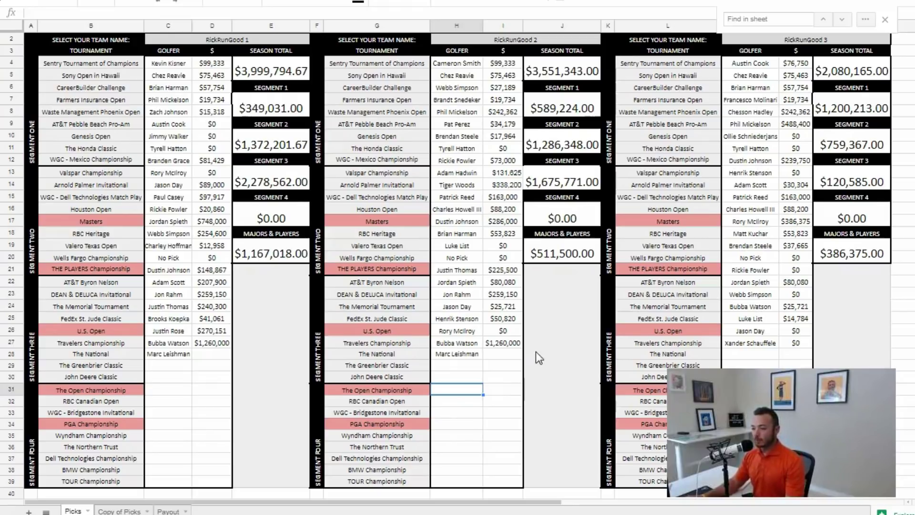
Enter Charles Howell III as RickRunGood 3's golfer for The National
click(442, 353)
click(460, 186)
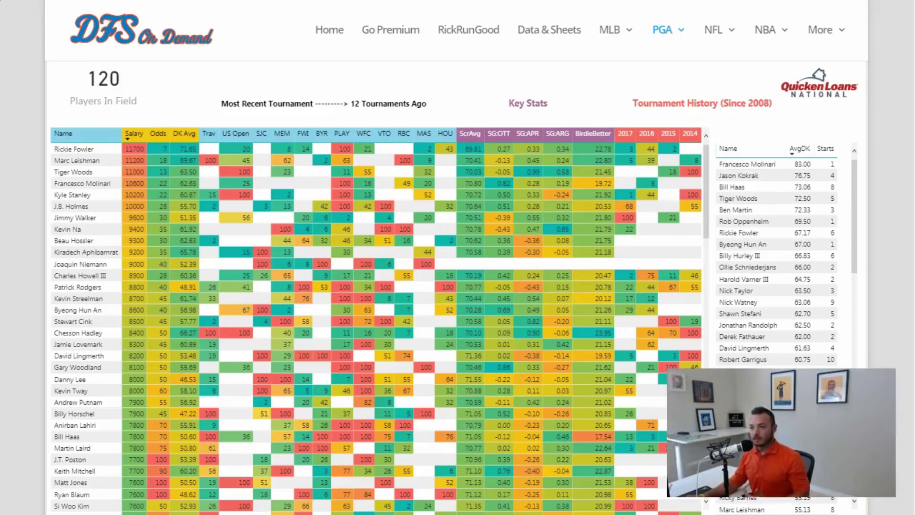
key(alt+Tab)
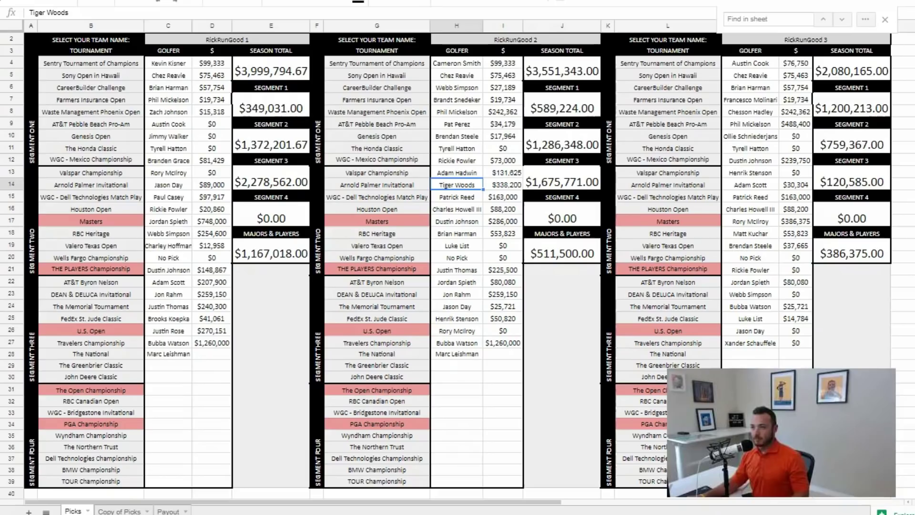
click(759, 355)
text(Charles How)
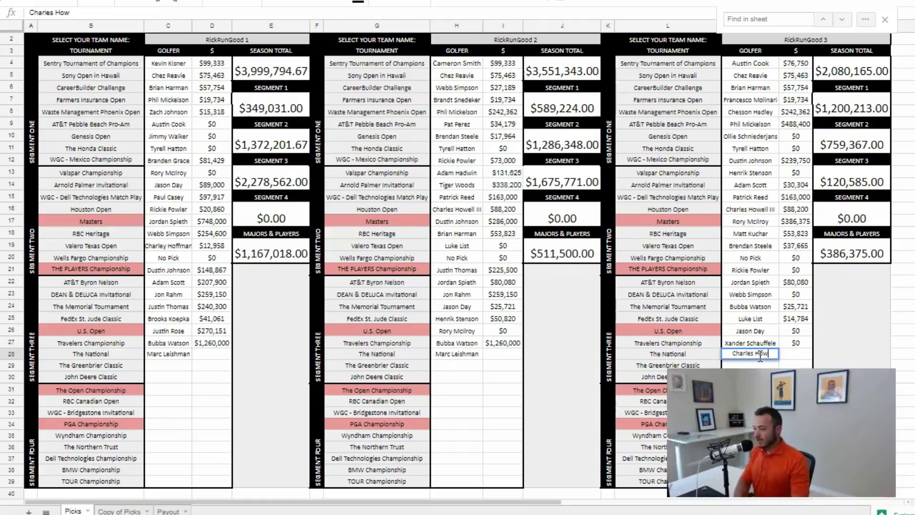
text(ell III)
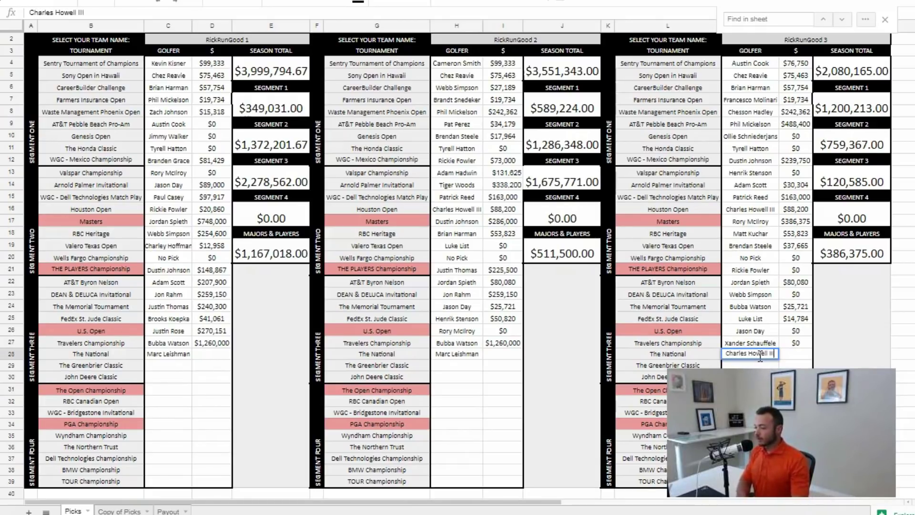
key(Tab)
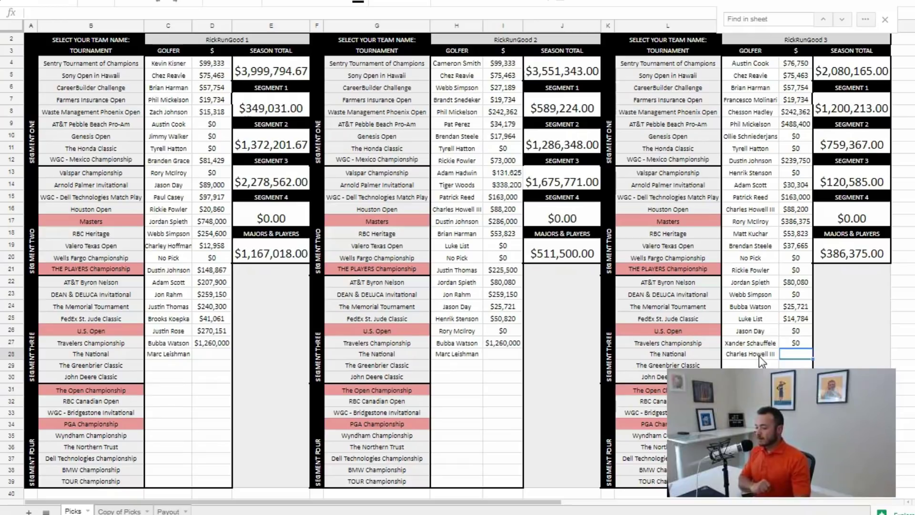